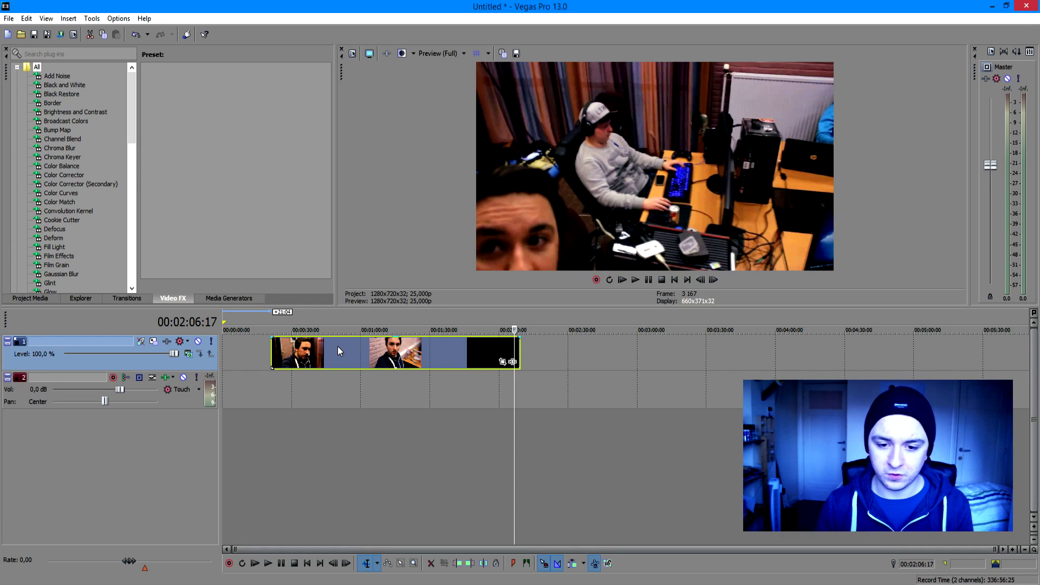
# Scrub through the vlog by clicking at several points along the ruler
pyautogui.click(405, 350)
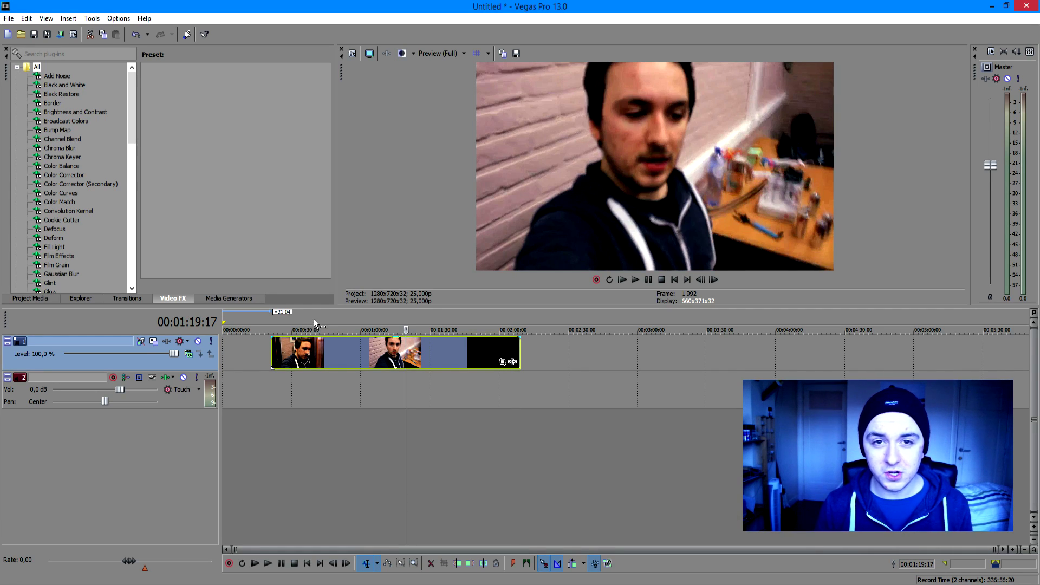
pyautogui.click(379, 347)
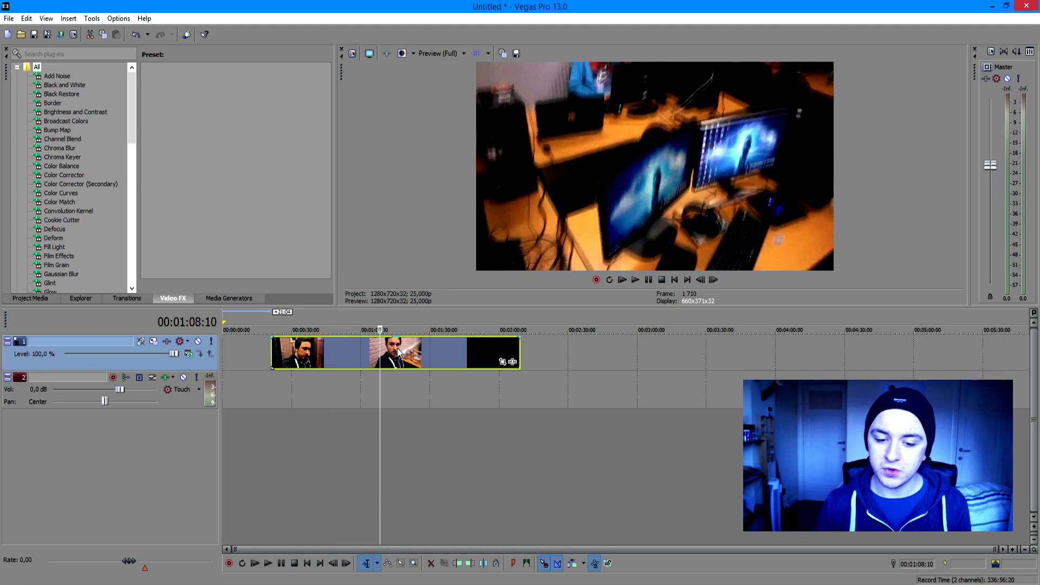
pyautogui.click(404, 350)
pyautogui.click(370, 349)
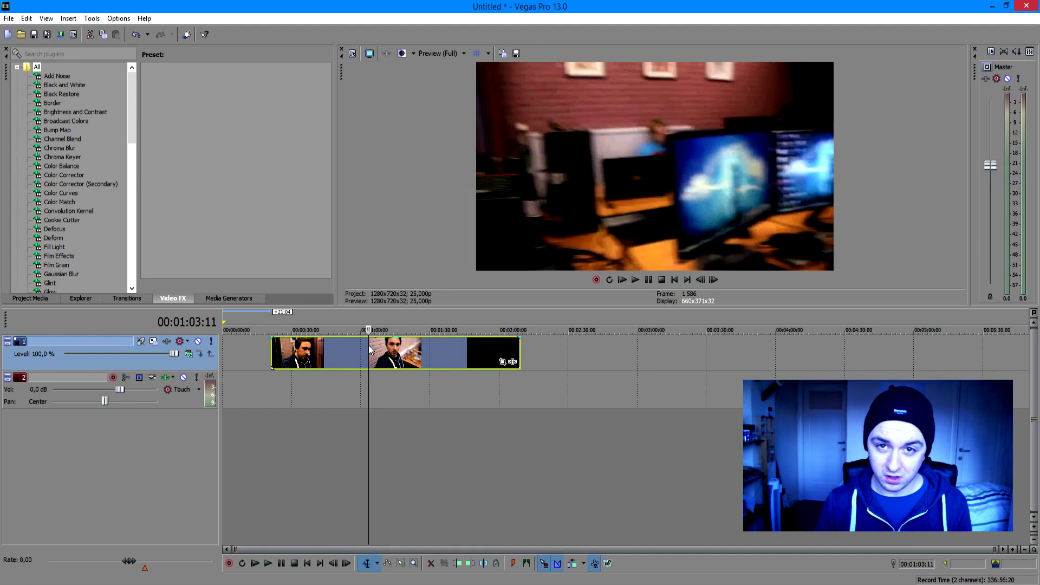
pyautogui.click(336, 347)
# Move the clip to about 1:28 and preview its opening from just before it
pyautogui.moveTo(355, 350); pyautogui.dragTo(512, 348)
pyautogui.scroll(2, 520, 341)
pyautogui.click(529, 327)
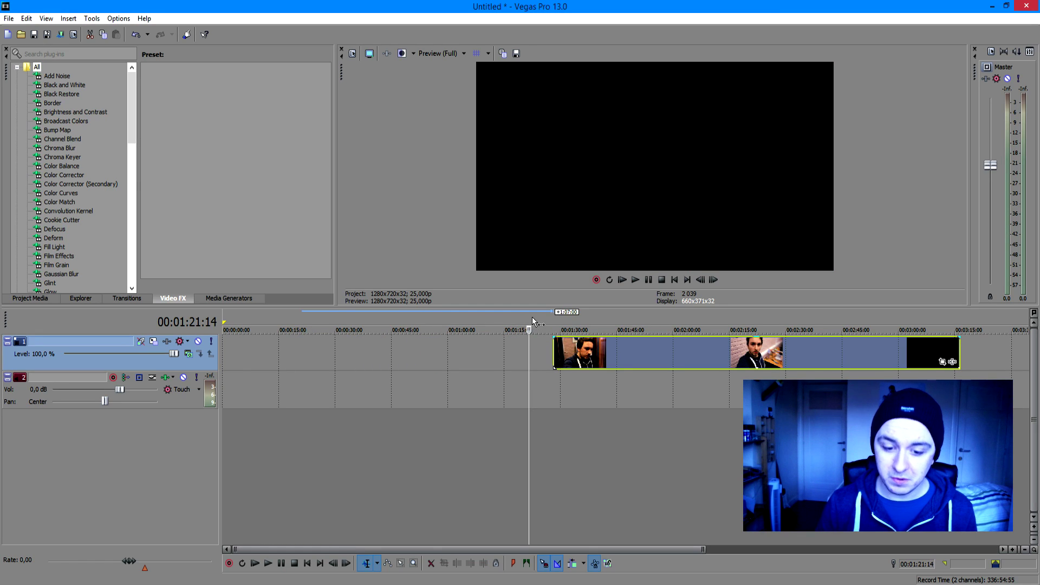
pyautogui.click(546, 319)
pyautogui.scroll(3, 546, 316)
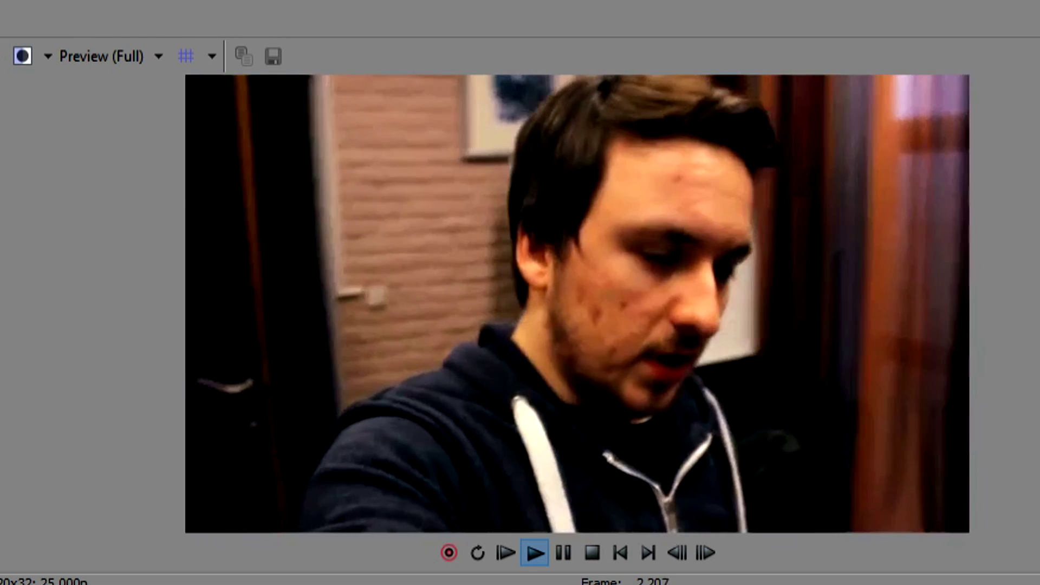
pyautogui.press('space')
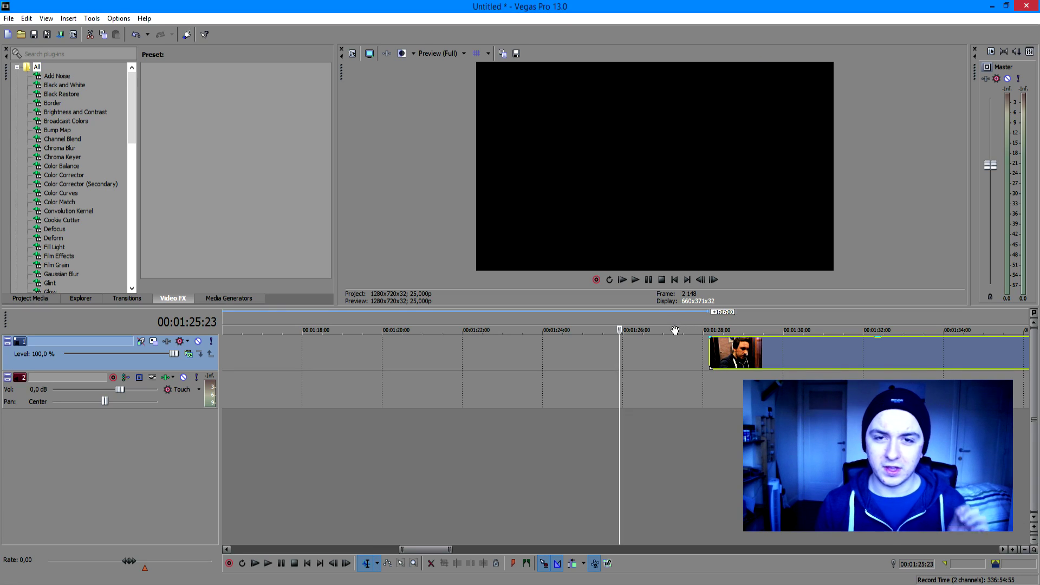
# Drag the clip left to 00:00:00:00 and jump to the timeline start
pyautogui.moveTo(720, 362); pyautogui.dragTo(635, 363)
pyautogui.scroll(-8, 567, 366)
pyautogui.moveTo(537, 362); pyautogui.dragTo(273, 352)
pyautogui.hotkey('ctrl', 'Home')
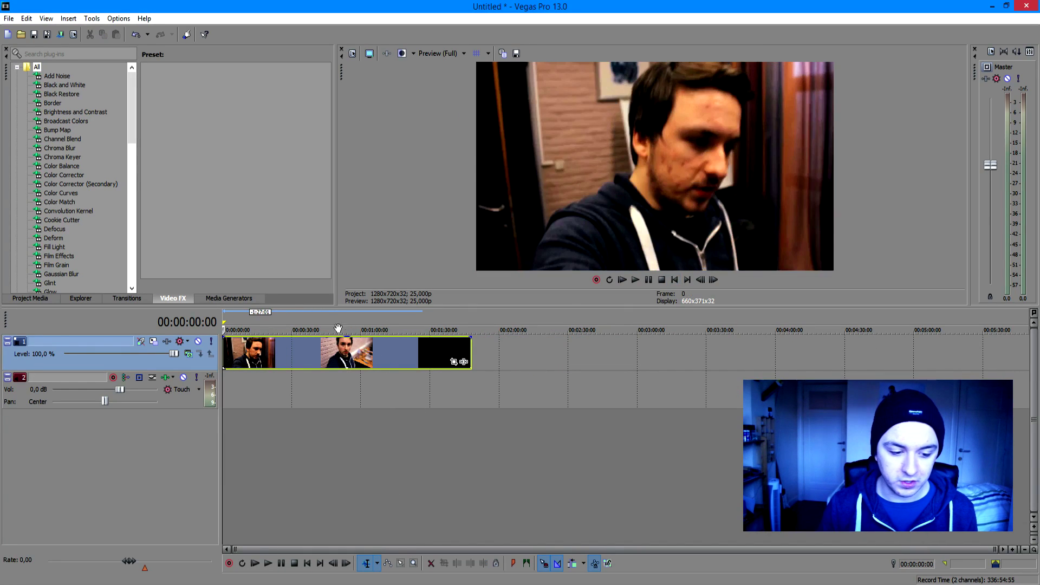
pyautogui.scroll(10, 263, 351)
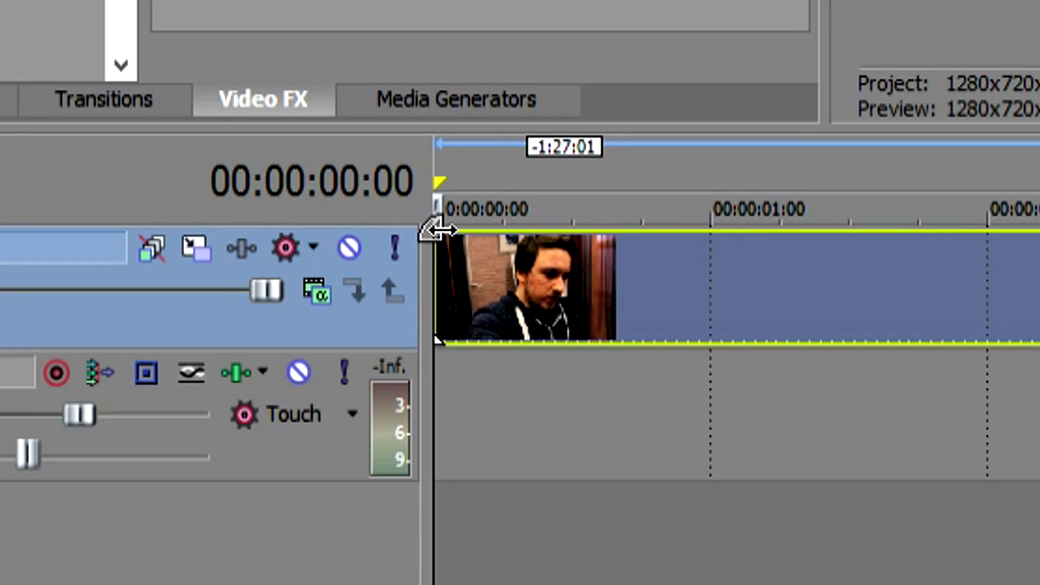
# Add a two-to-three-second fade-in at the clip's start and play it back
pyautogui.moveTo(439, 233)
pyautogui.mouseDown()
pyautogui.moveTo(734, 278)
pyautogui.moveTo(807, 279)
pyautogui.mouseUp()
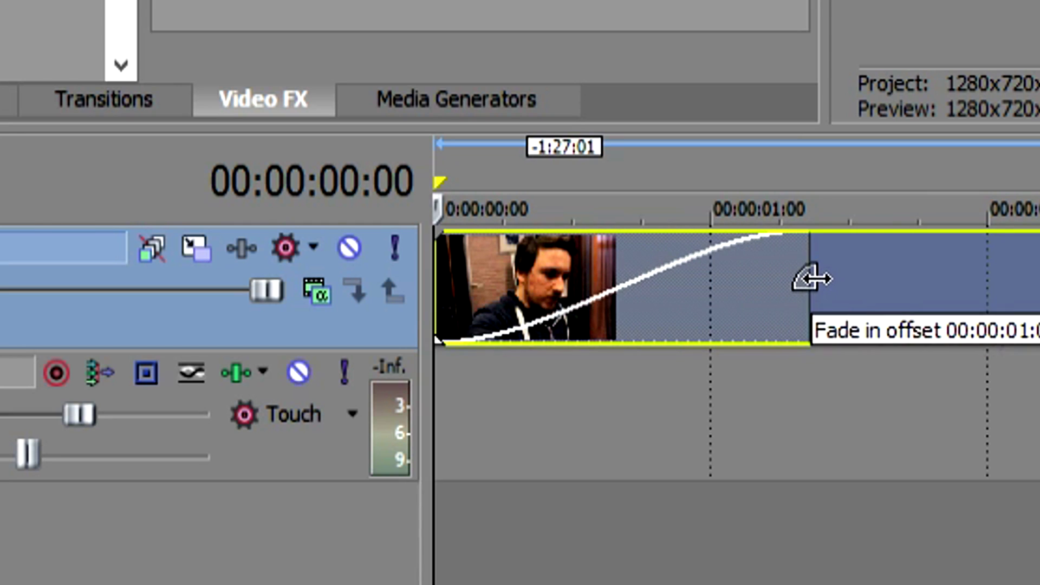
pyautogui.moveTo(327, 344)
pyautogui.mouseDown()
pyautogui.moveTo(364, 368)
pyautogui.moveTo(475, 368)
pyautogui.mouseUp()
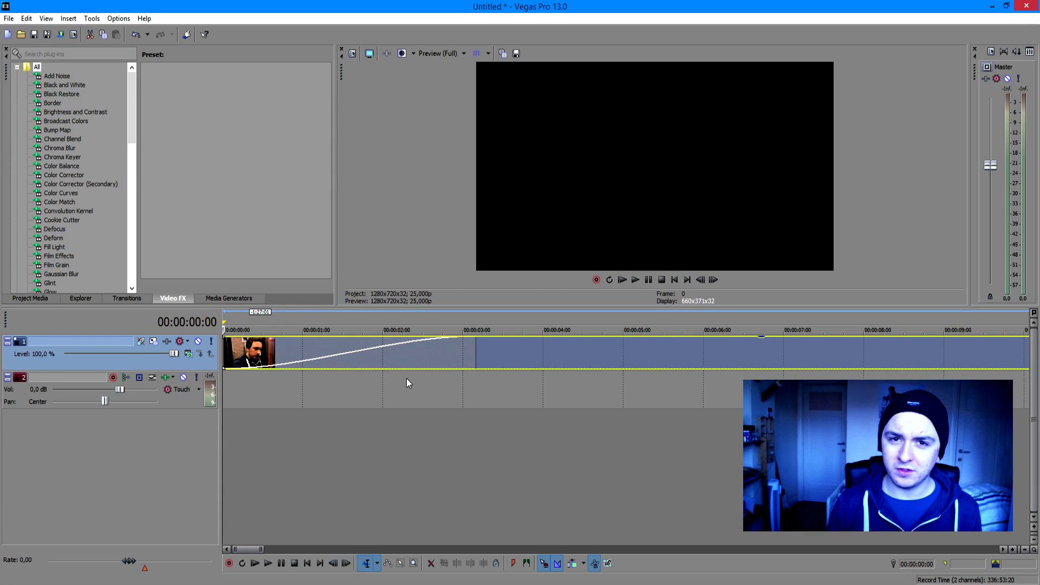
pyautogui.press('space')
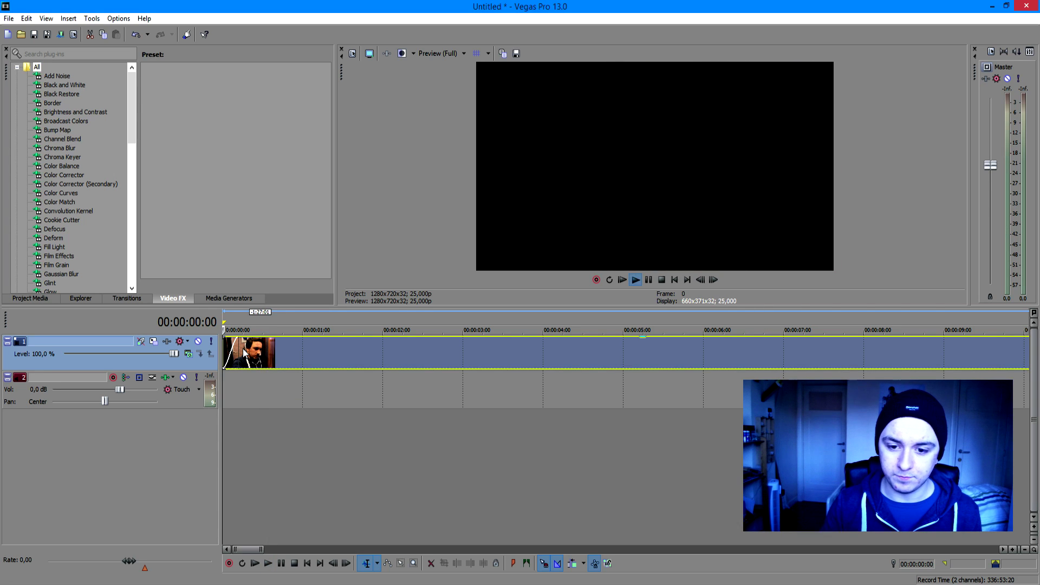
pyautogui.scroll(5, 307, 364)
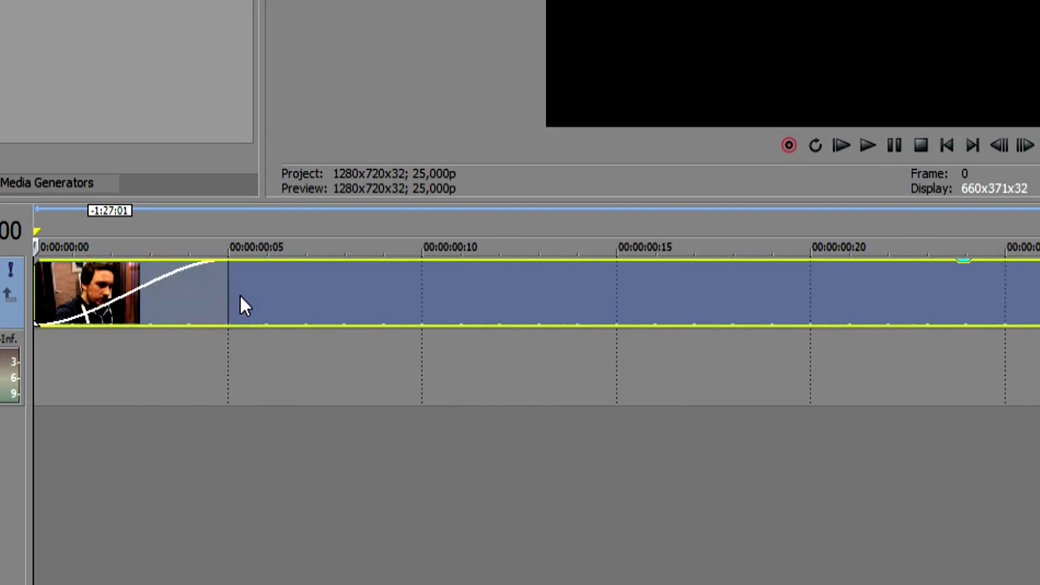
pyautogui.scroll(2, 240, 297)
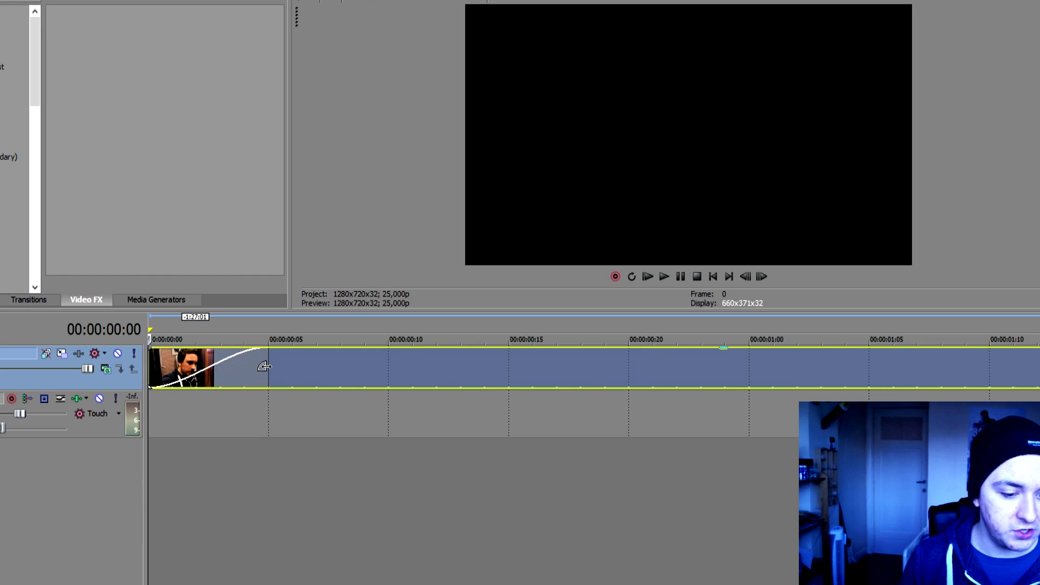
# Preview a roughly five-second fade-in, then shorten it to 00:00:01:19
pyautogui.moveTo(268, 364)
pyautogui.mouseDown()
pyautogui.moveTo(951, 383)
pyautogui.moveTo(935, 367)
pyautogui.mouseUp()
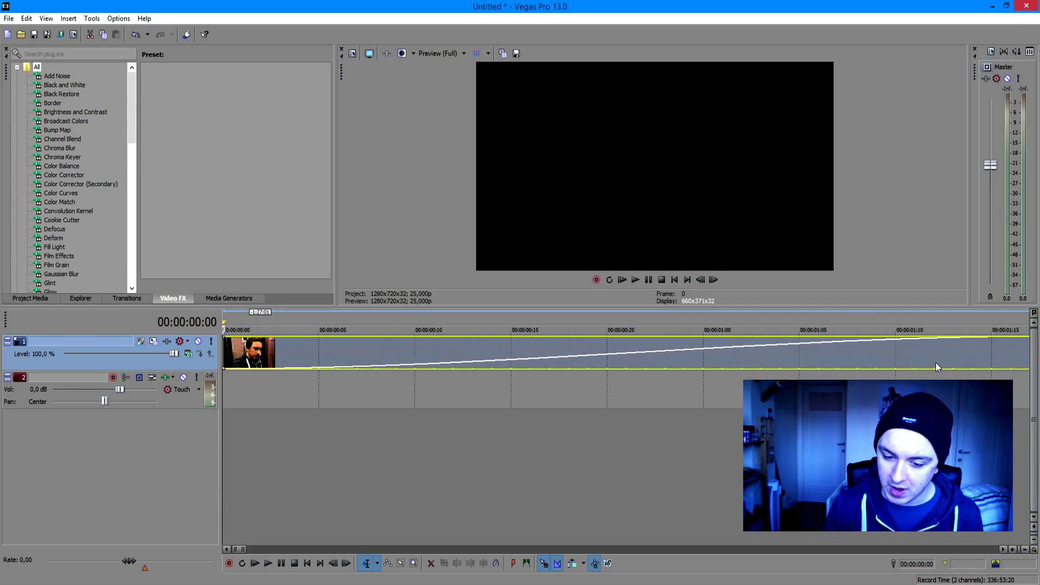
pyautogui.scroll(-3, 582, 371)
pyautogui.scroll(2, 522, 357)
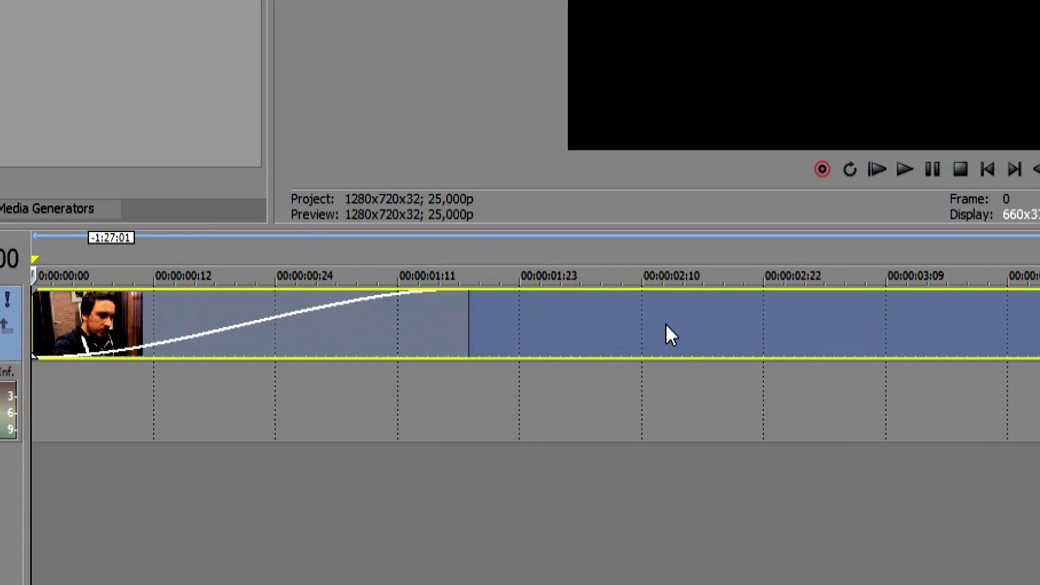
pyautogui.scroll(1, 535, 354)
pyautogui.scroll(-2, 652, 381)
pyautogui.press('space')
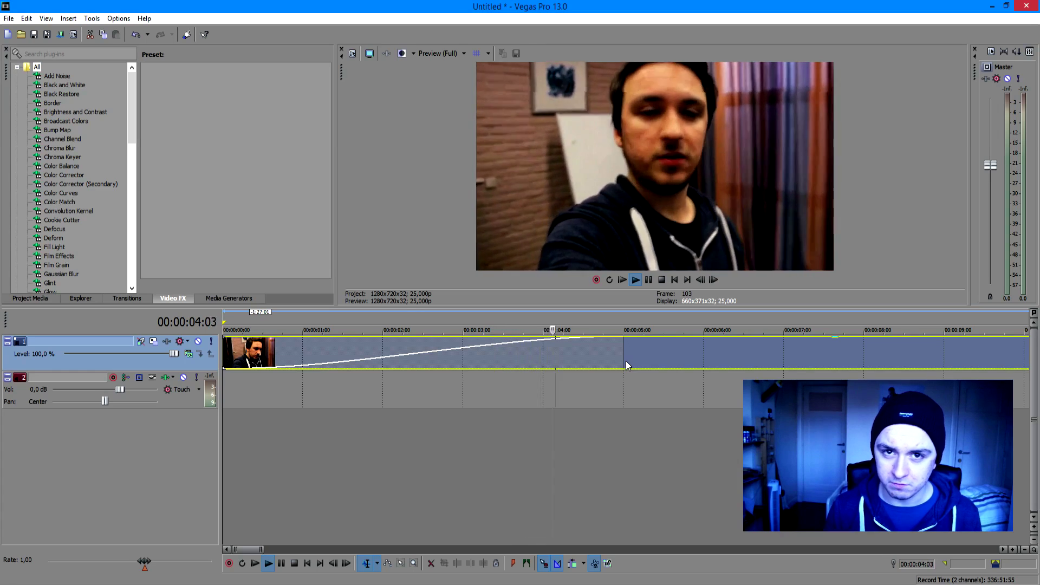
pyautogui.press('space')
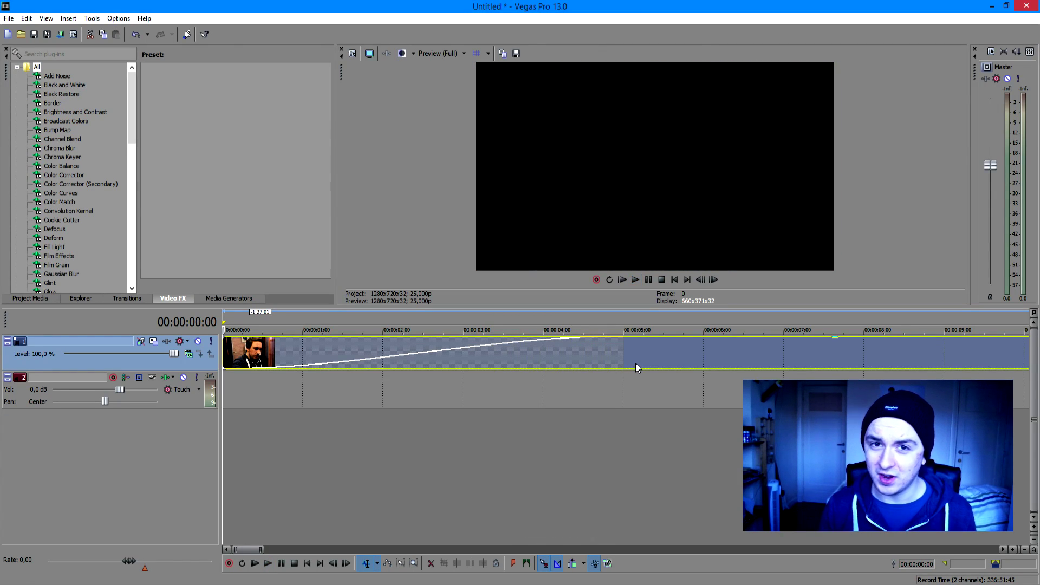
pyautogui.moveTo(635, 363); pyautogui.dragTo(363, 366)
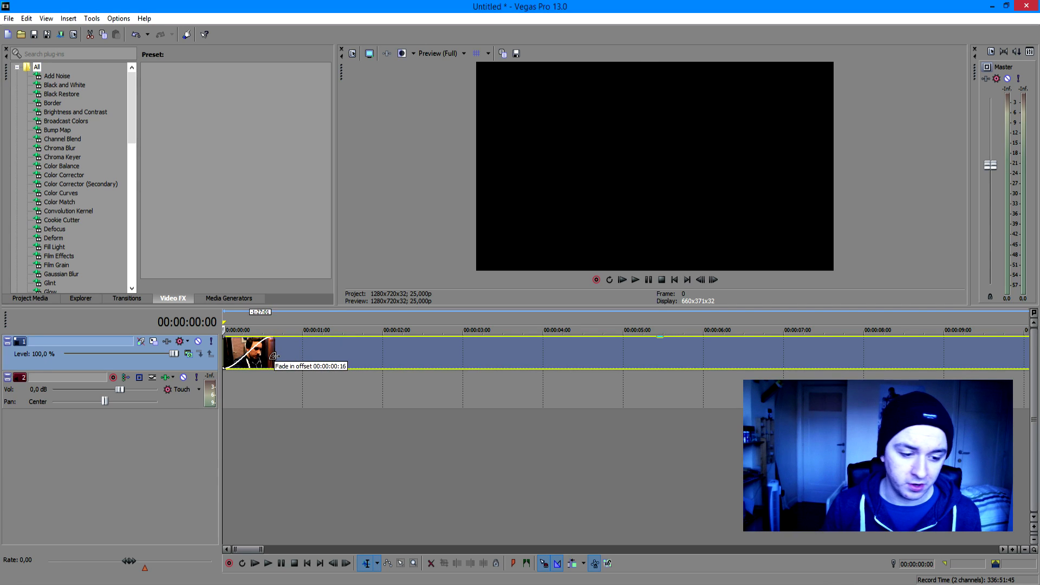
# Preview the fade-in at the start, then play the clip's ending
pyautogui.press('space')
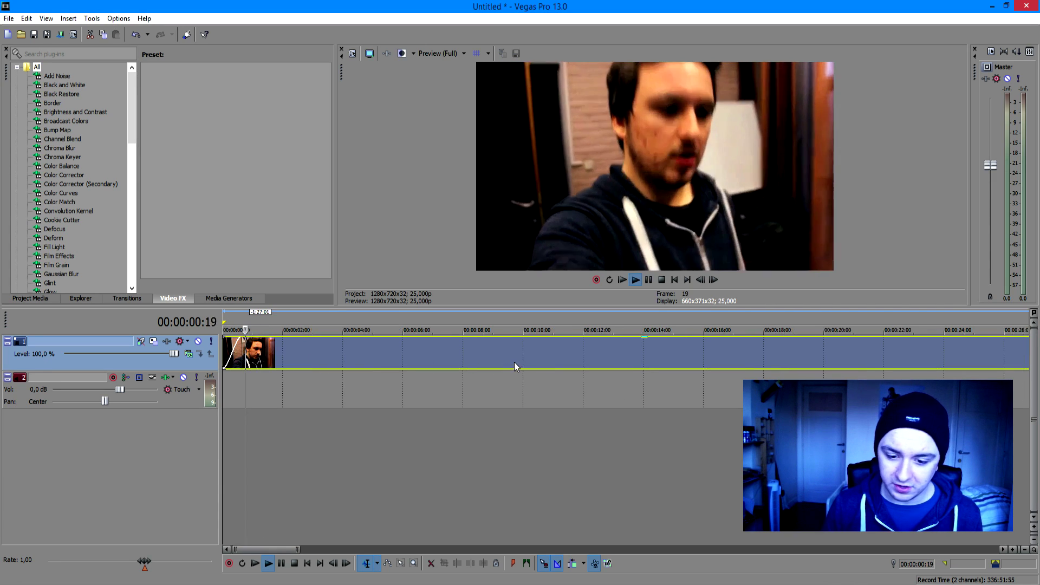
pyautogui.scroll(-3, 514, 361)
pyautogui.scroll(-2, 598, 355)
pyautogui.press('space')
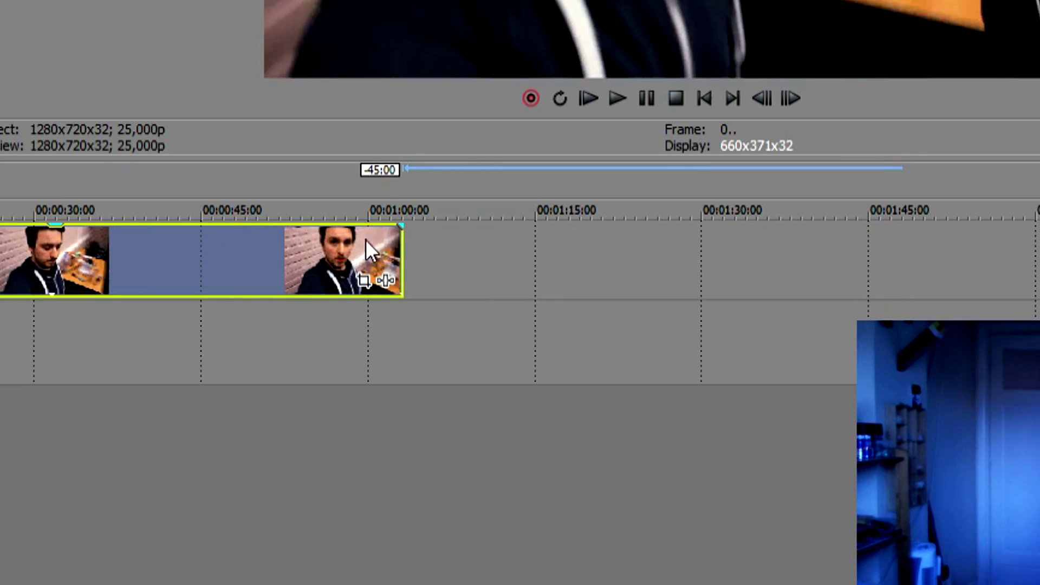
pyautogui.scroll(5, 724, 354)
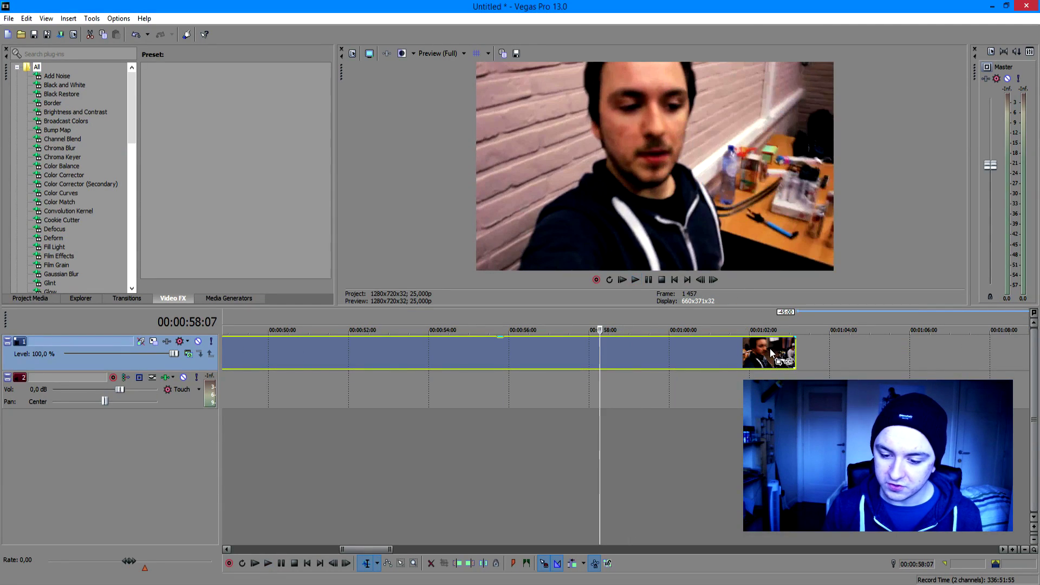
pyautogui.click(734, 351)
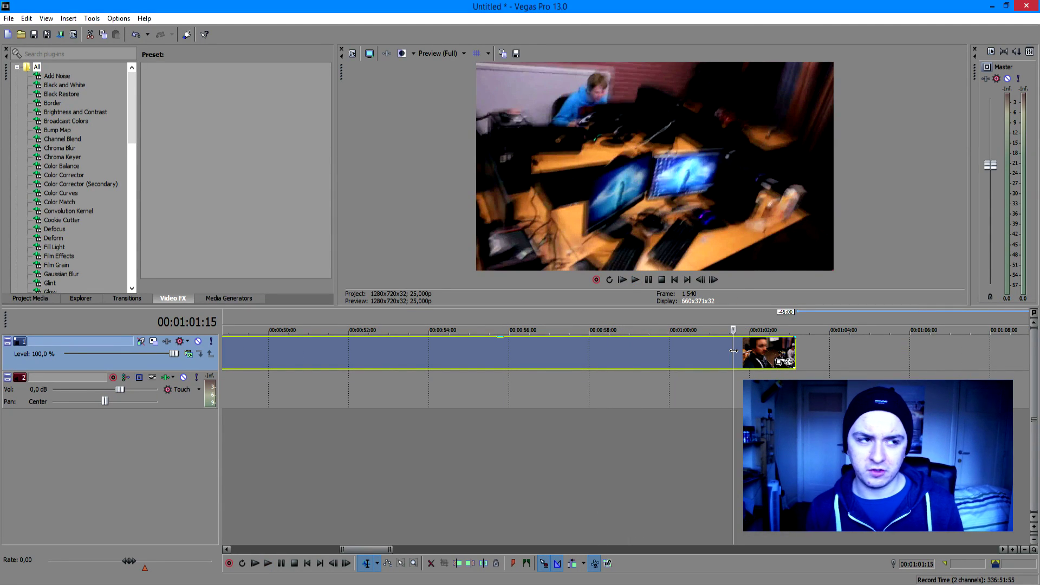
pyautogui.press('space')
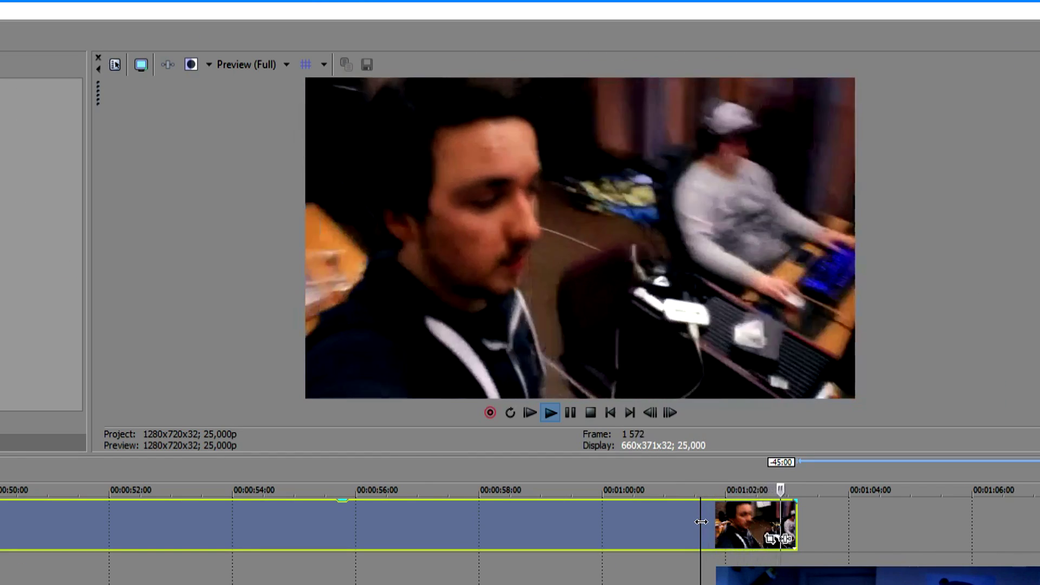
pyautogui.press('space')
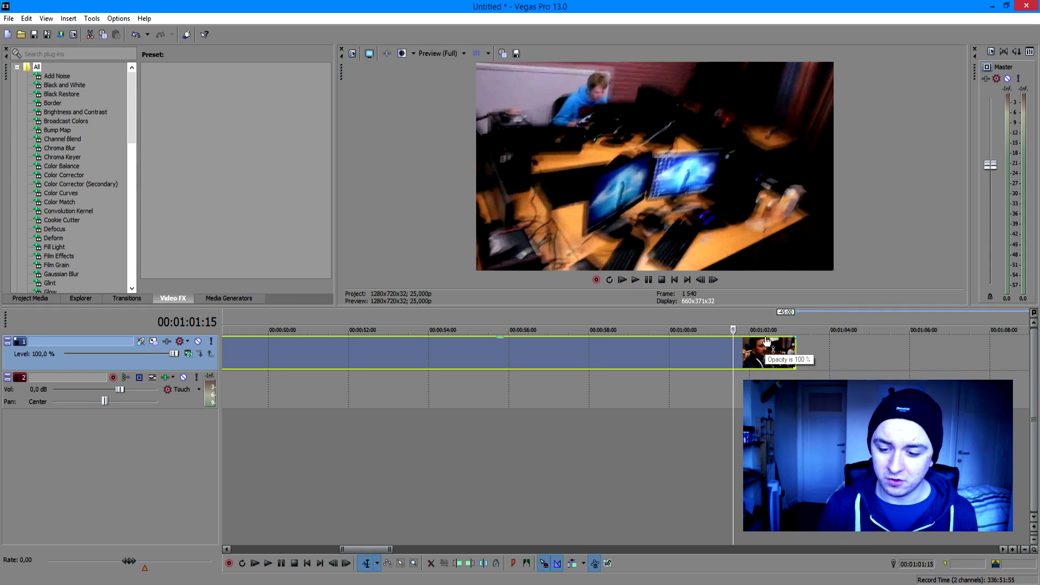
pyautogui.scroll(2, 768, 344)
pyautogui.scroll(1, 785, 351)
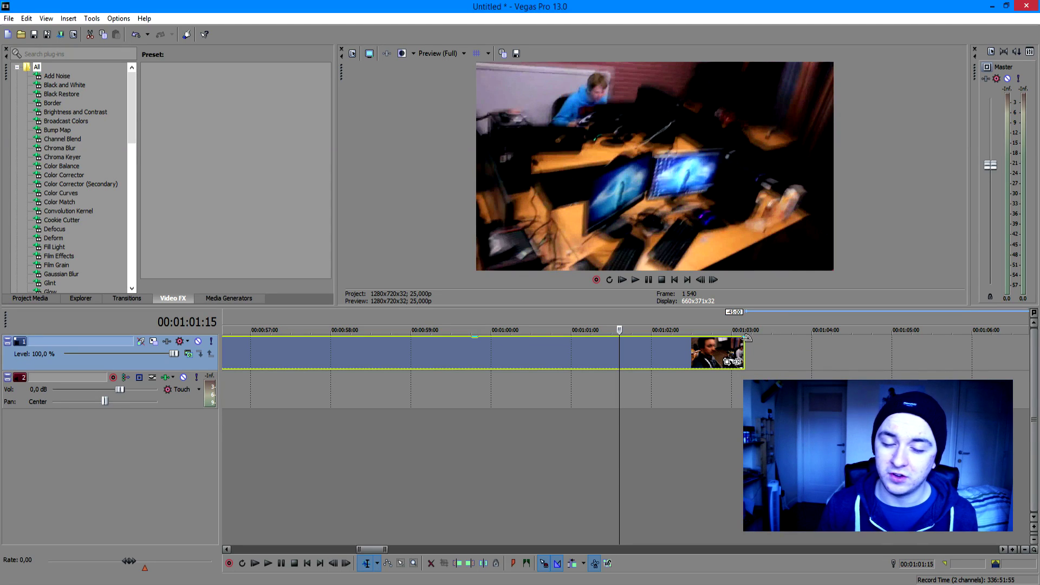
# Stretch a fade-out from the clip's top-right corner across many seconds
pyautogui.moveTo(745, 337); pyautogui.dragTo(468, 349)
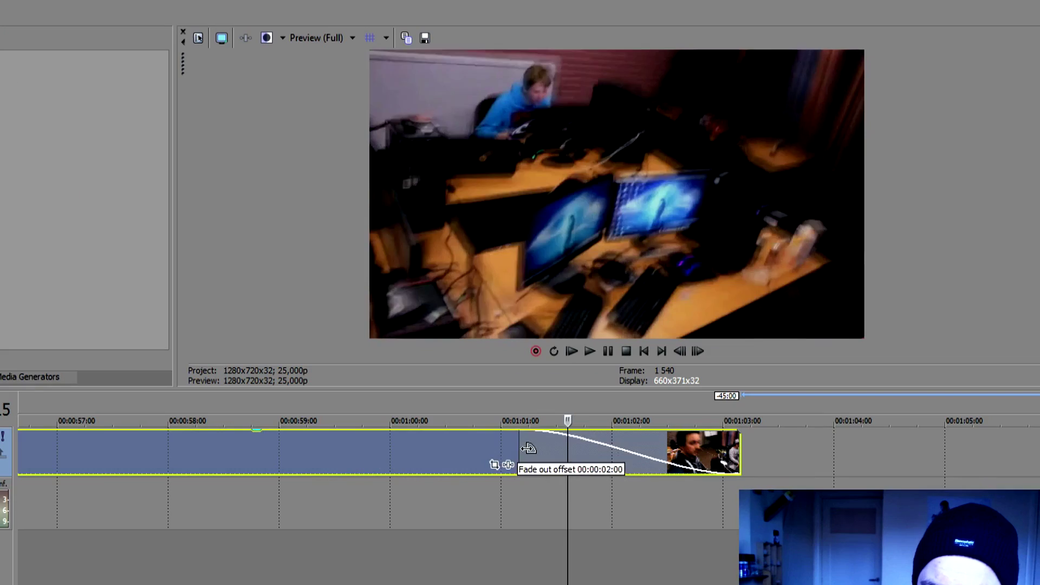
pyautogui.moveTo(467, 350); pyautogui.dragTo(428, 348)
pyautogui.moveTo(304, 445)
pyautogui.mouseDown()
pyautogui.moveTo(221, 377)
pyautogui.moveTo(532, 347)
pyautogui.mouseUp()
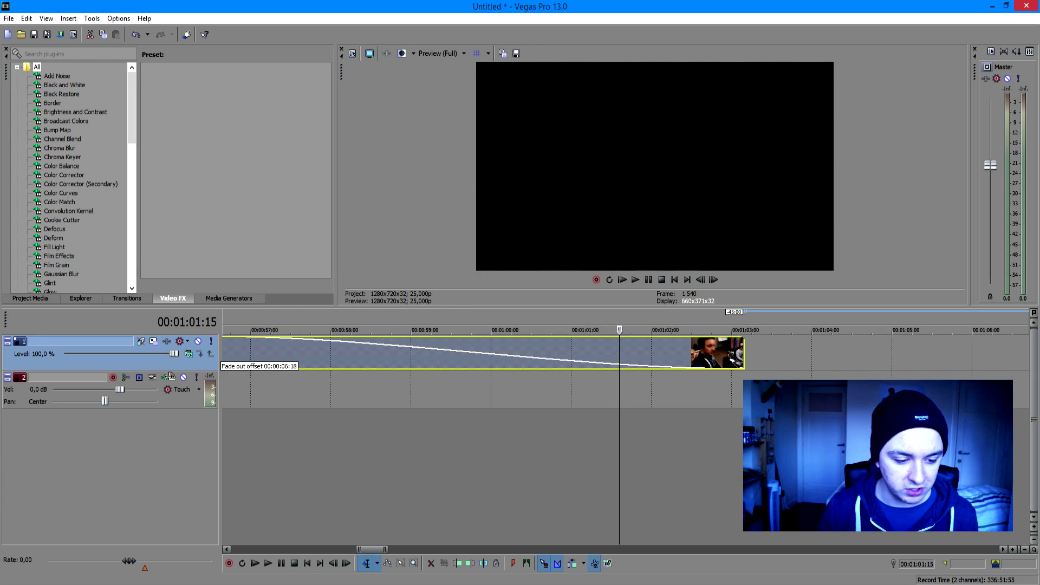
pyautogui.scroll(-5, 377, 372)
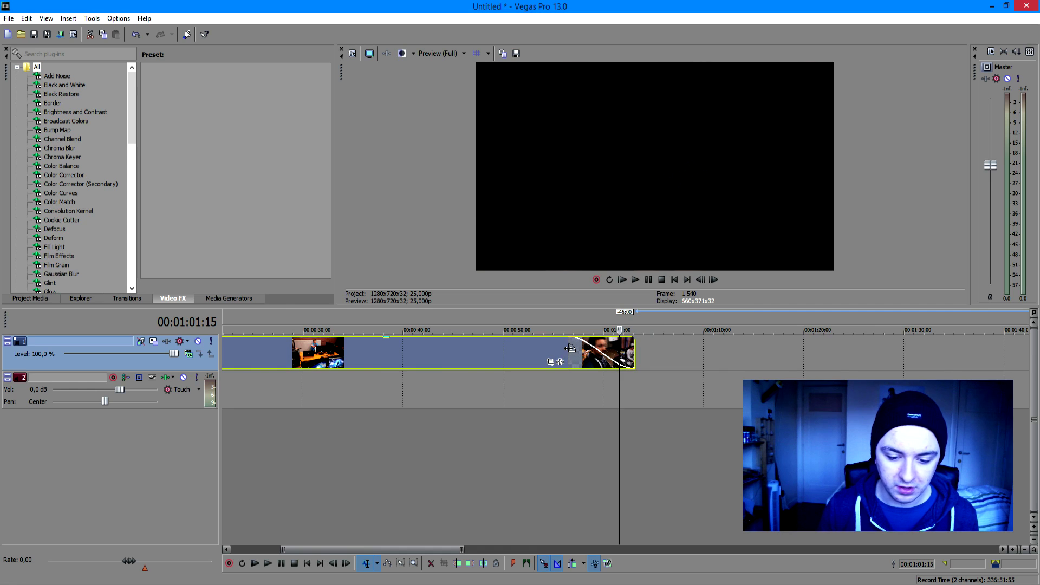
# Preview the long fade-out from 00:00:50, then cut it to under one second
pyautogui.click(509, 316)
pyautogui.press('space')
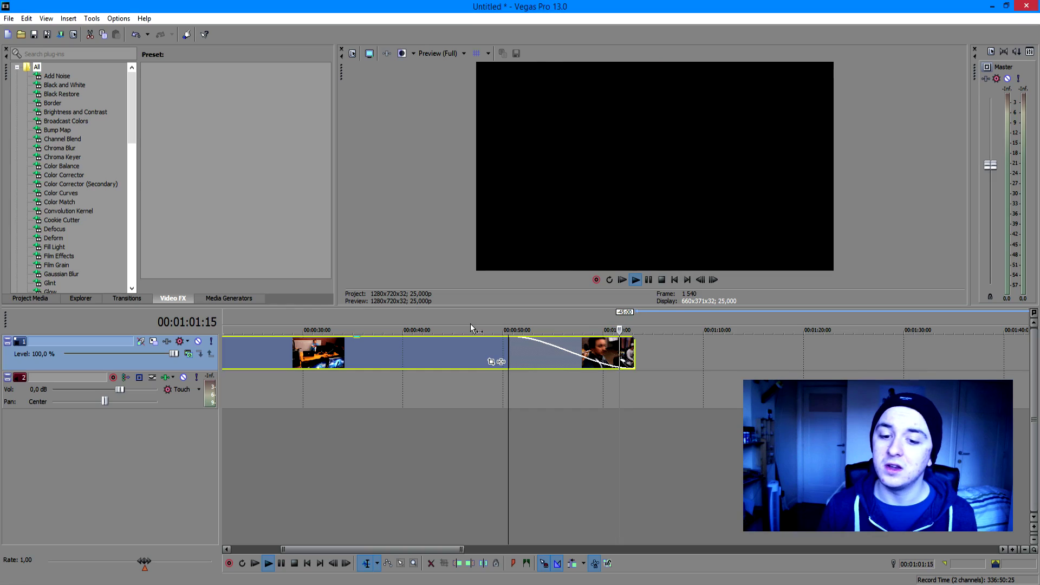
pyautogui.press('space')
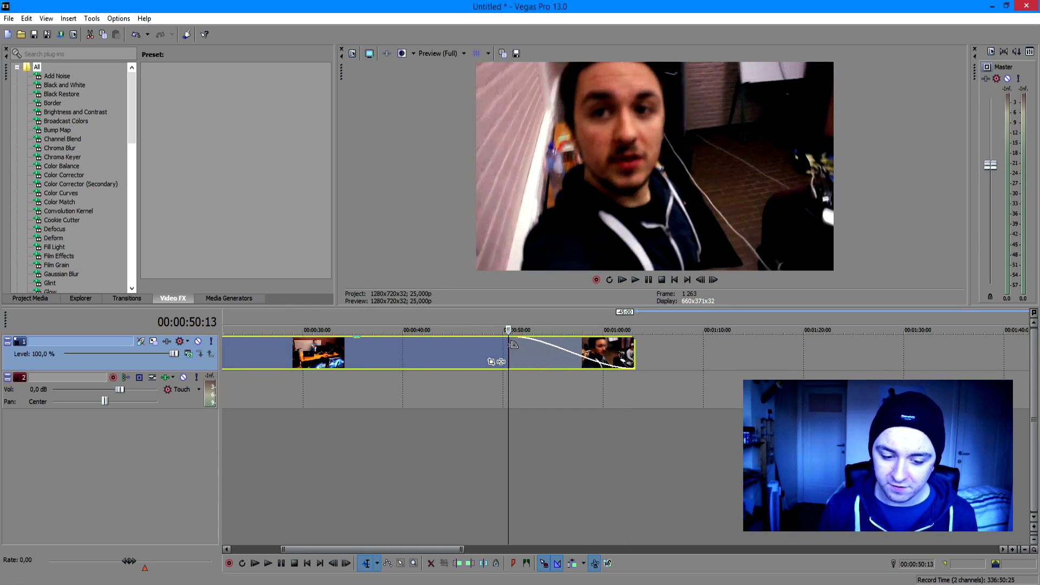
pyautogui.moveTo(511, 345)
pyautogui.mouseDown()
pyautogui.moveTo(570, 356)
pyautogui.moveTo(565, 382)
pyautogui.mouseUp()
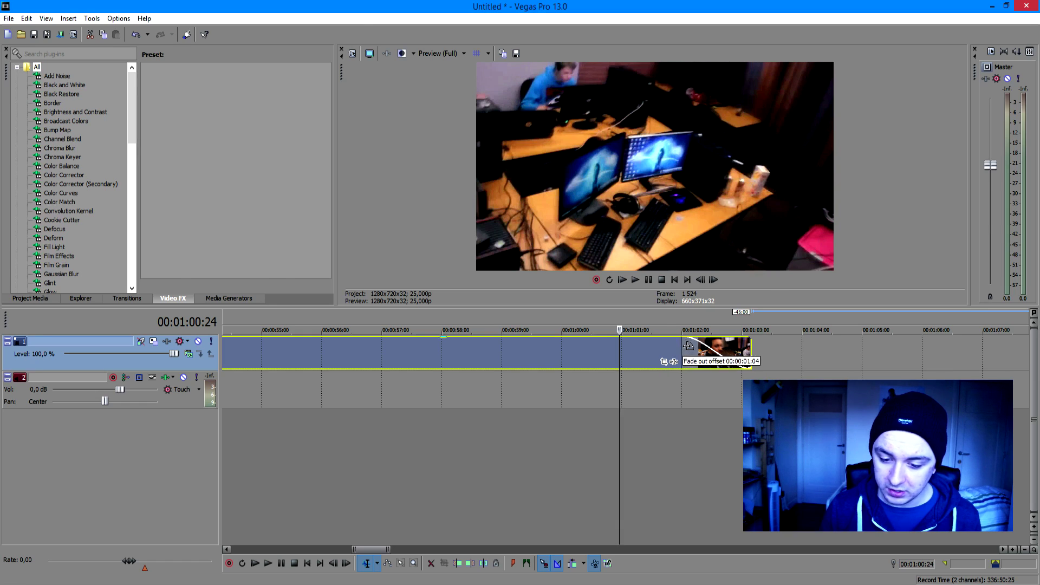
pyautogui.moveTo(681, 342); pyautogui.dragTo(728, 338)
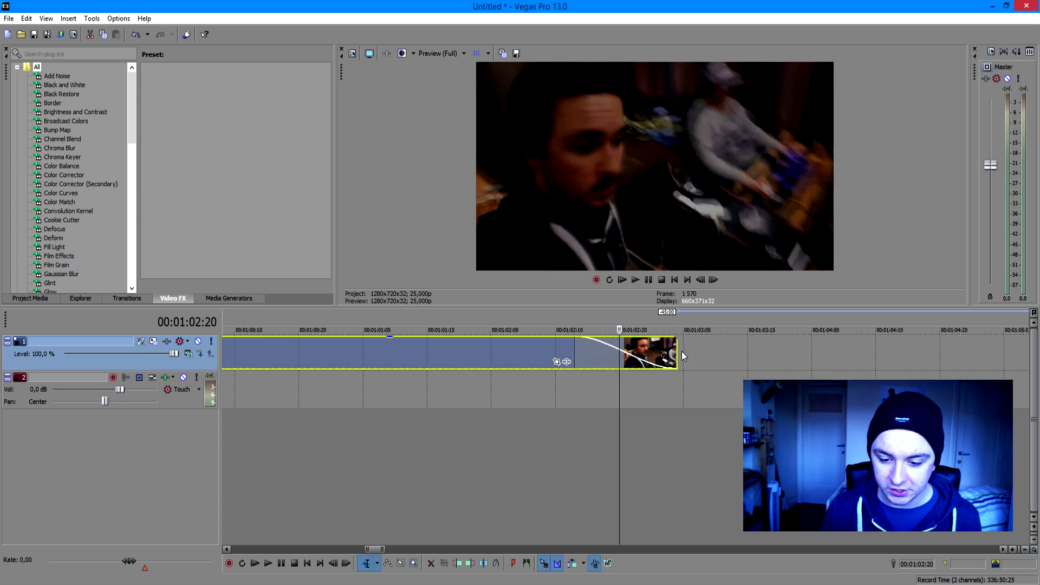
# Move the playhead near the clip's end and set the fade-out offset to 00:00:00:16
pyautogui.click(544, 320)
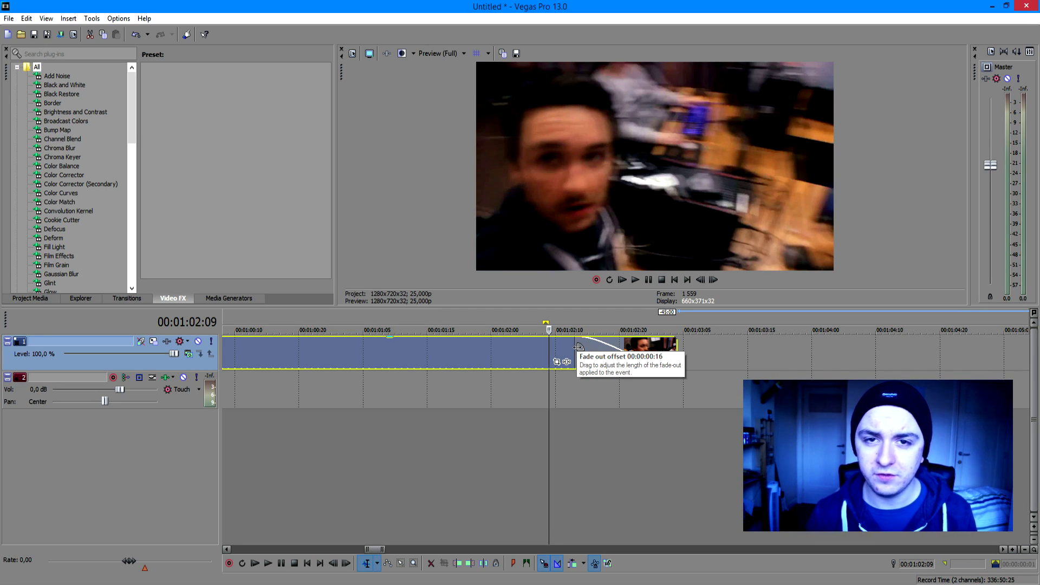
pyautogui.moveTo(577, 347); pyautogui.dragTo(578, 346)
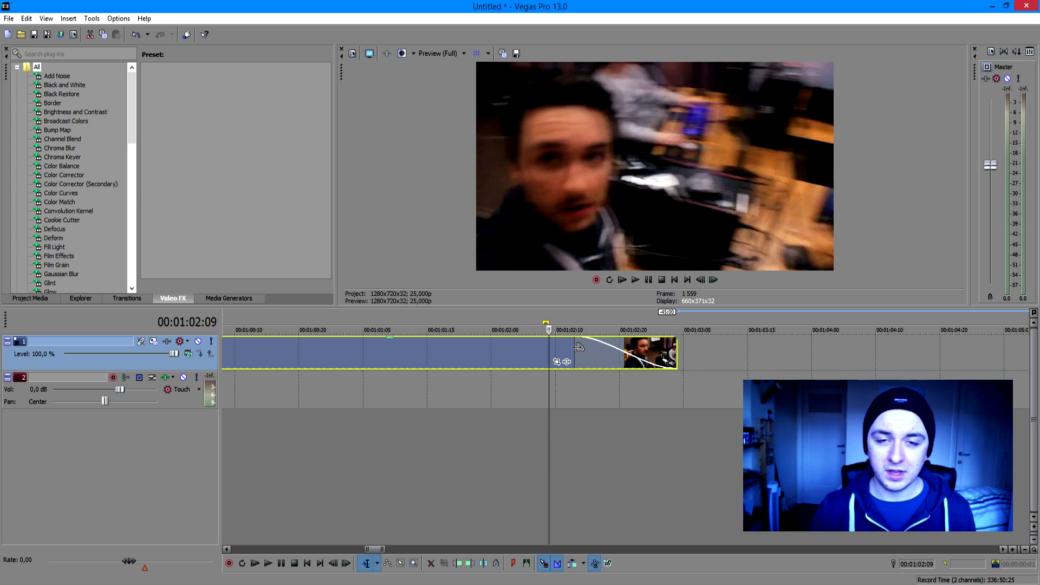